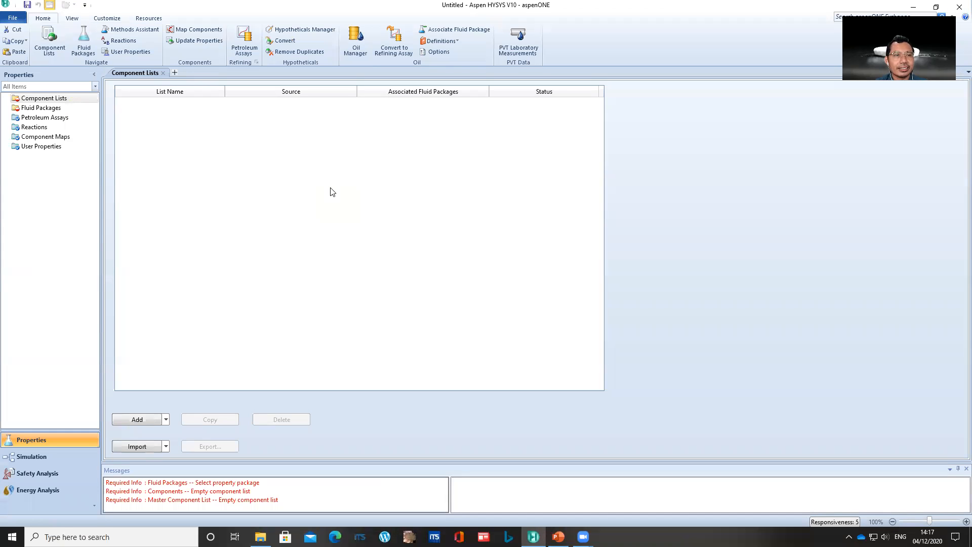
Create a new component list from the HYSYS databank and add Hydrogen to it as a pure component.
left_click(46, 101)
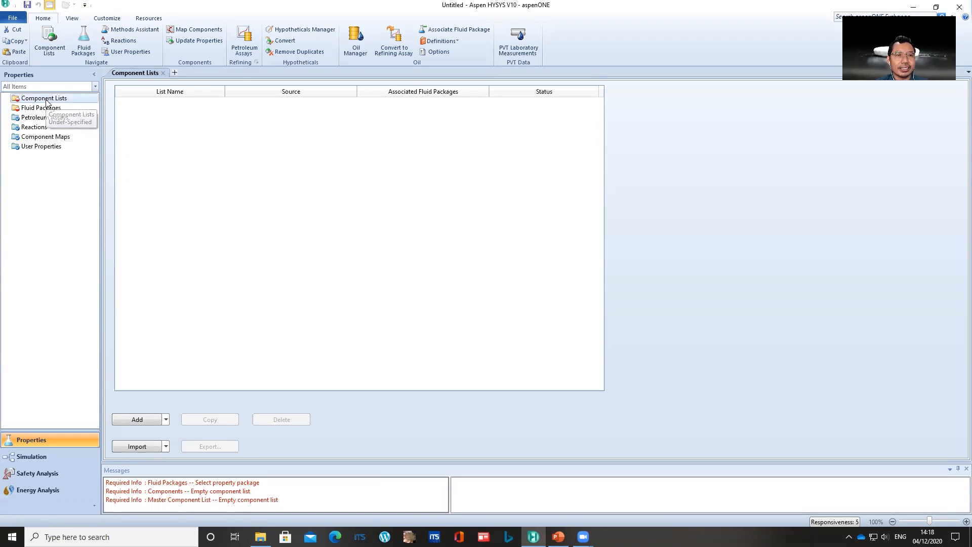
left_click(138, 420)
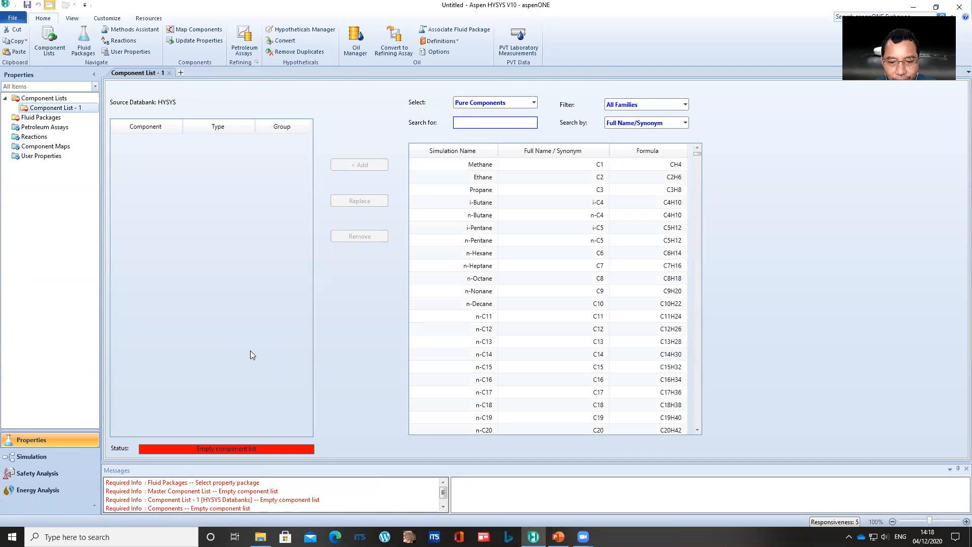
type("hydr")
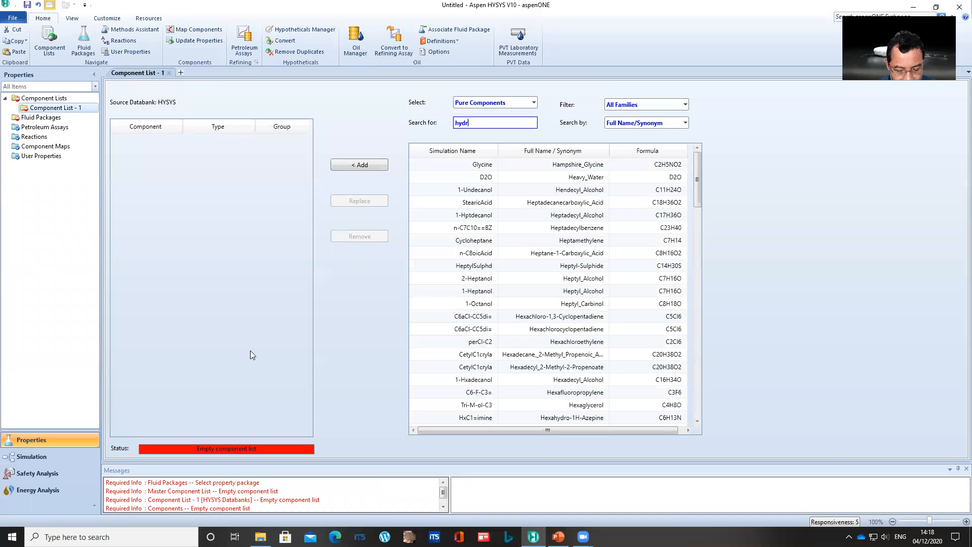
type("ogen")
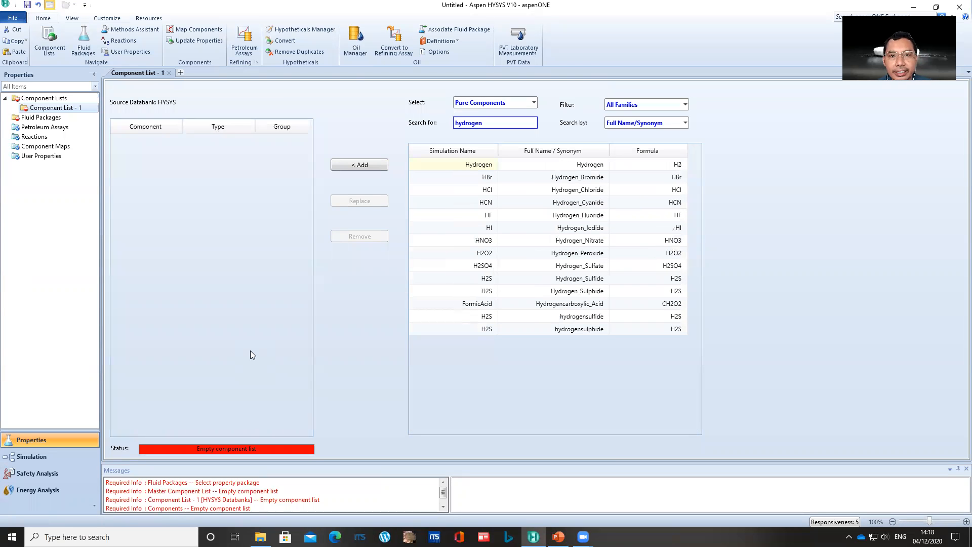
left_click(478, 165)
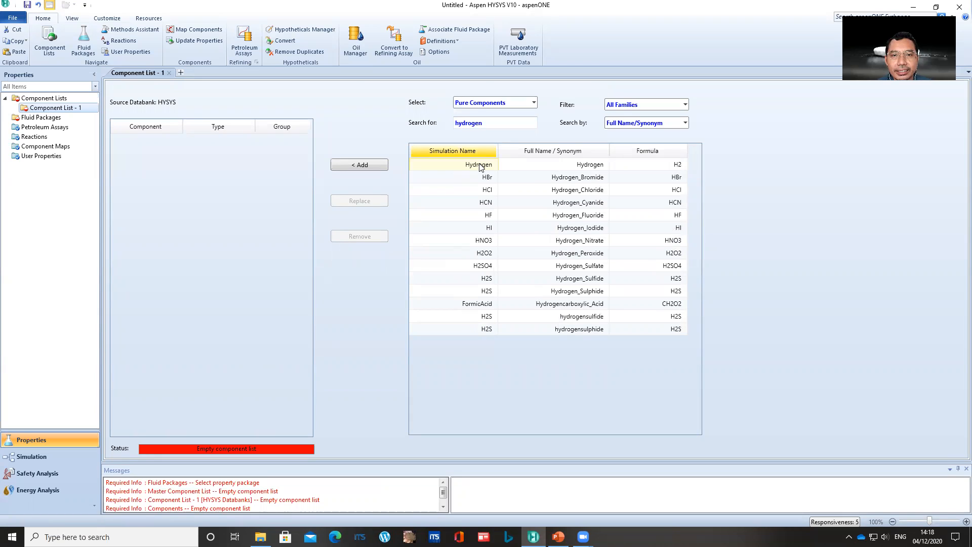
left_click(379, 167)
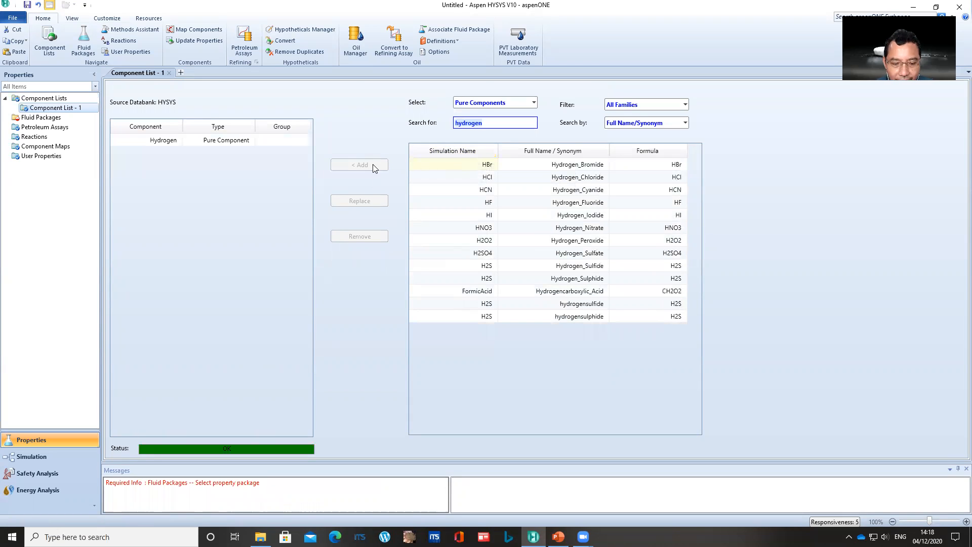
Find the pure components Methane and Benzene and add both to the component list.
type("methane")
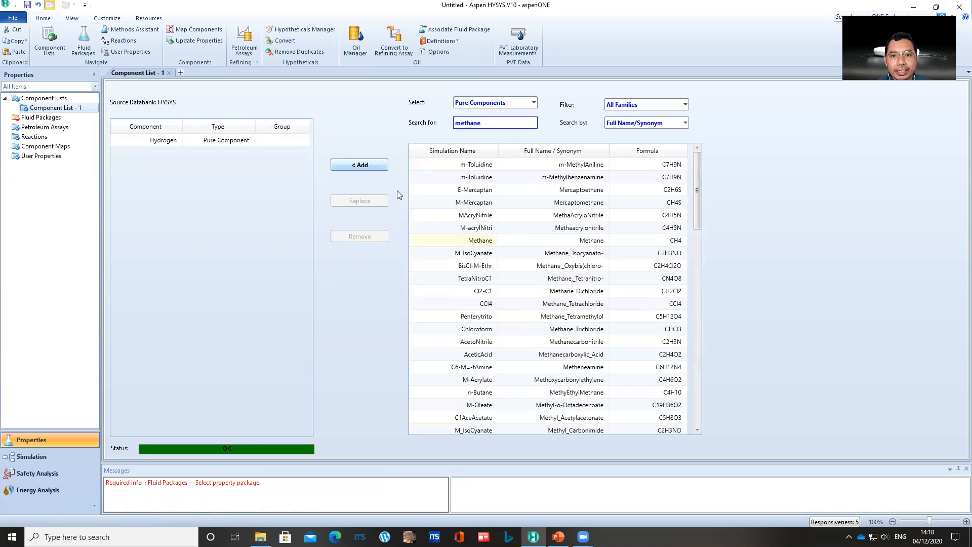
left_click(478, 244)
left_click(377, 167)
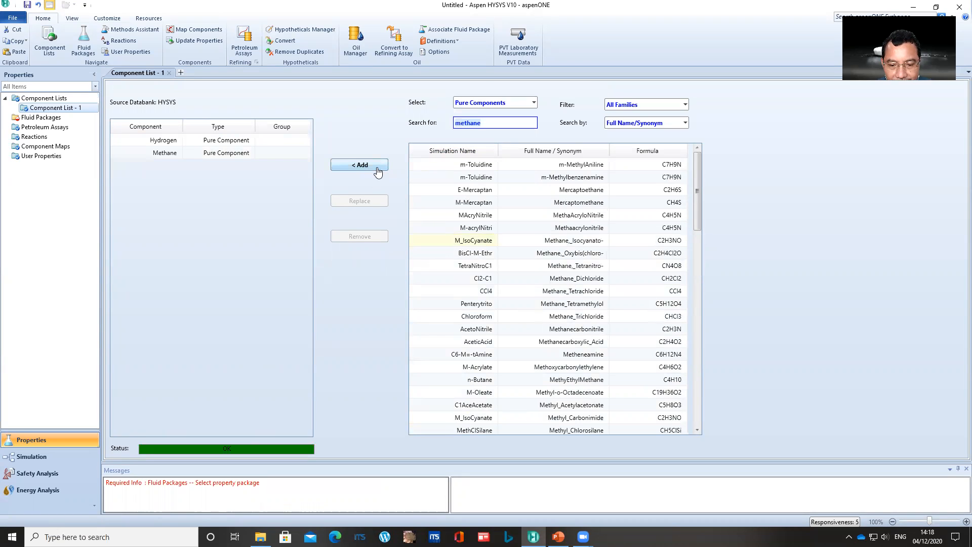
type("ben")
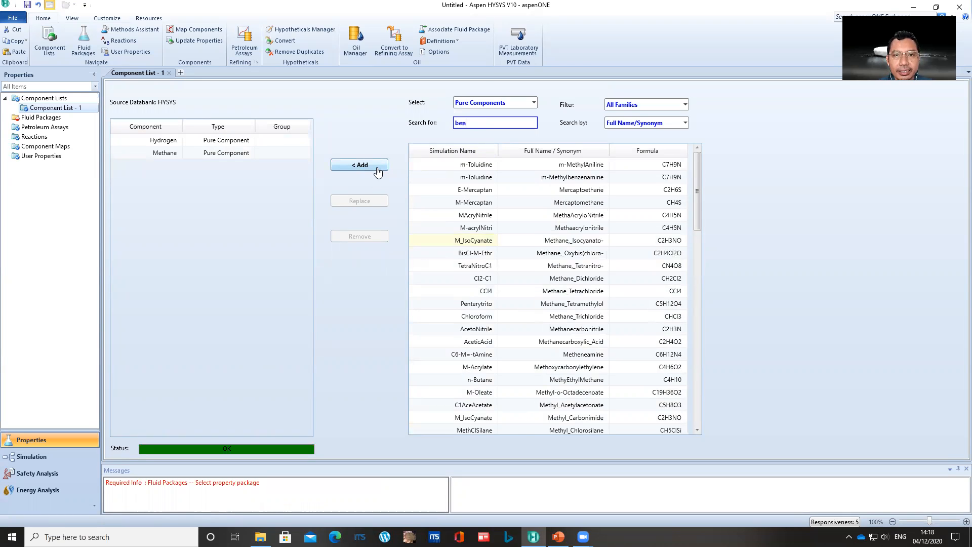
type("zene")
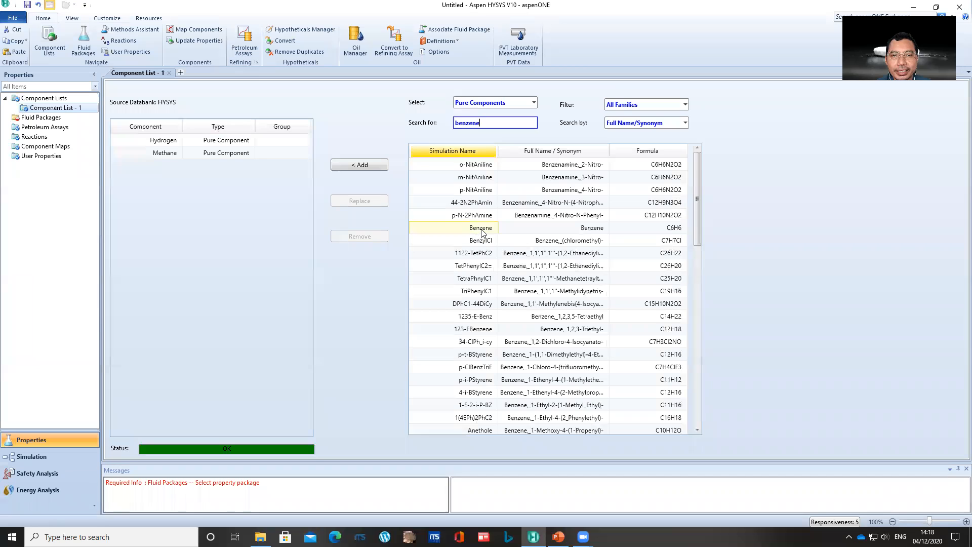
left_click(367, 167)
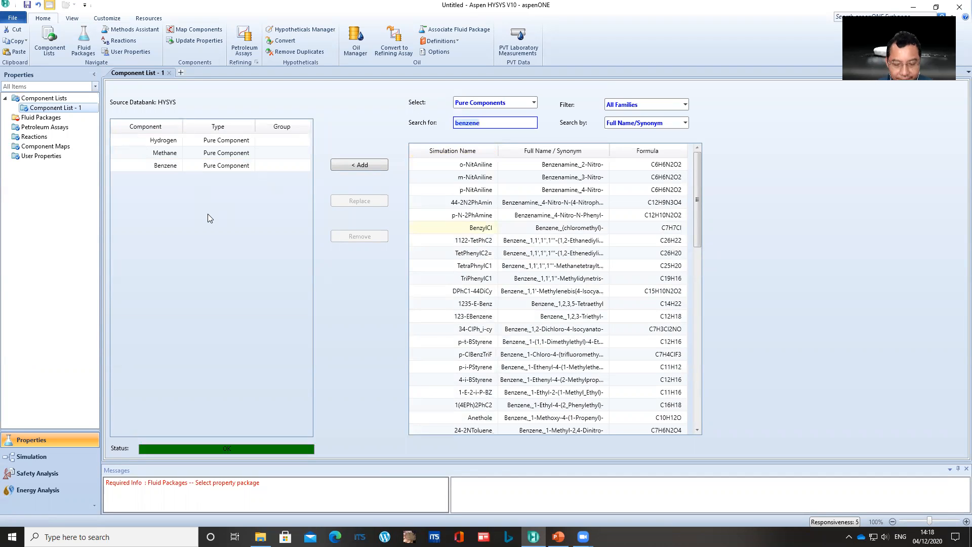
Find the pure components Toluene and BiPhenyl and add both to the component list.
type("tolu")
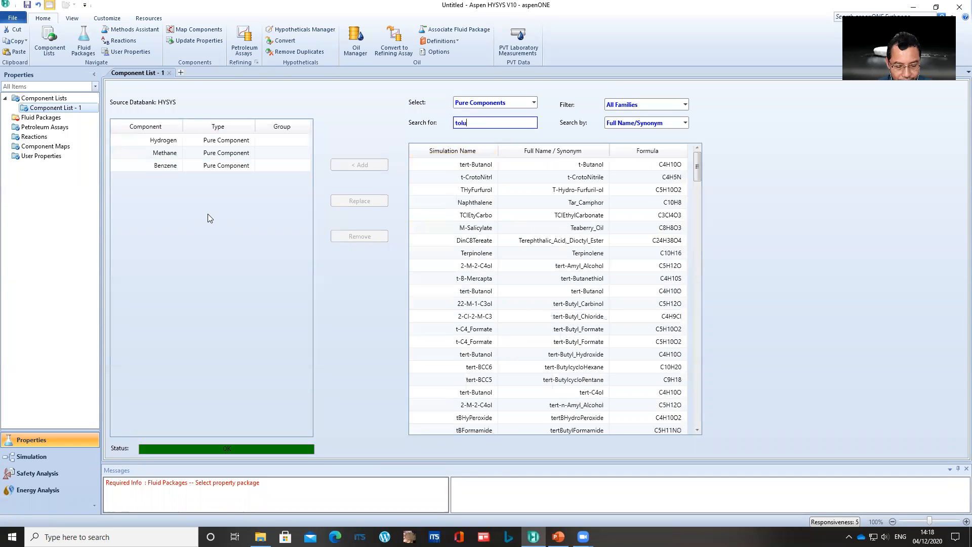
type("ene")
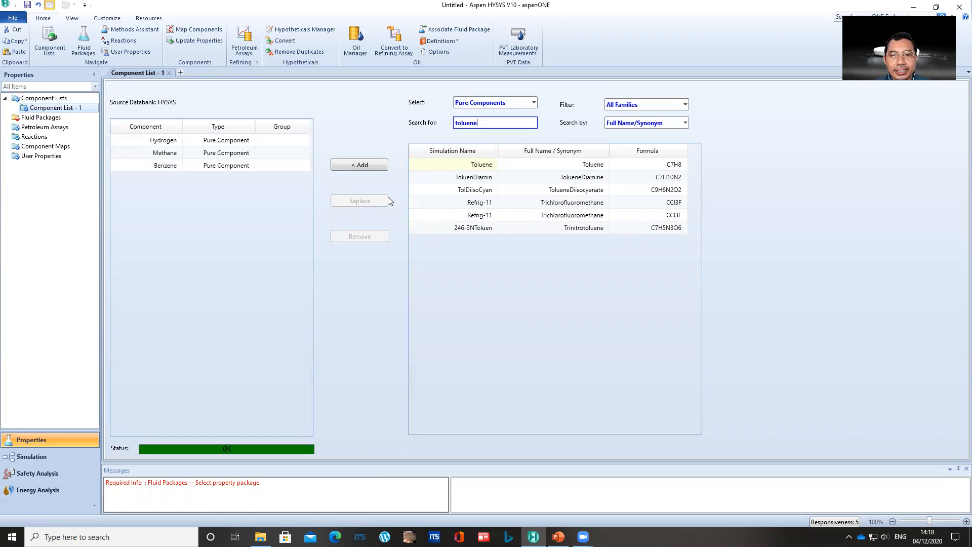
left_click(474, 164)
left_click(365, 164)
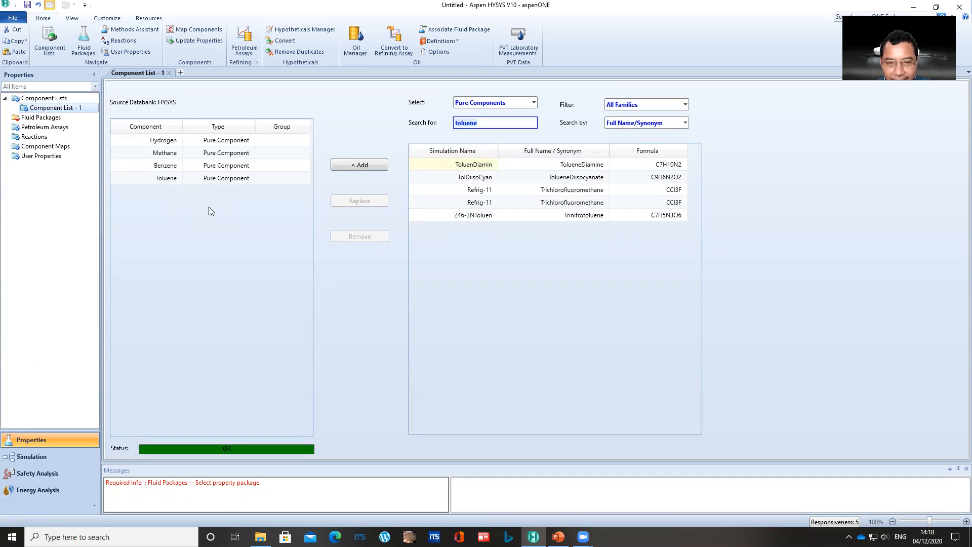
type("biphenyl")
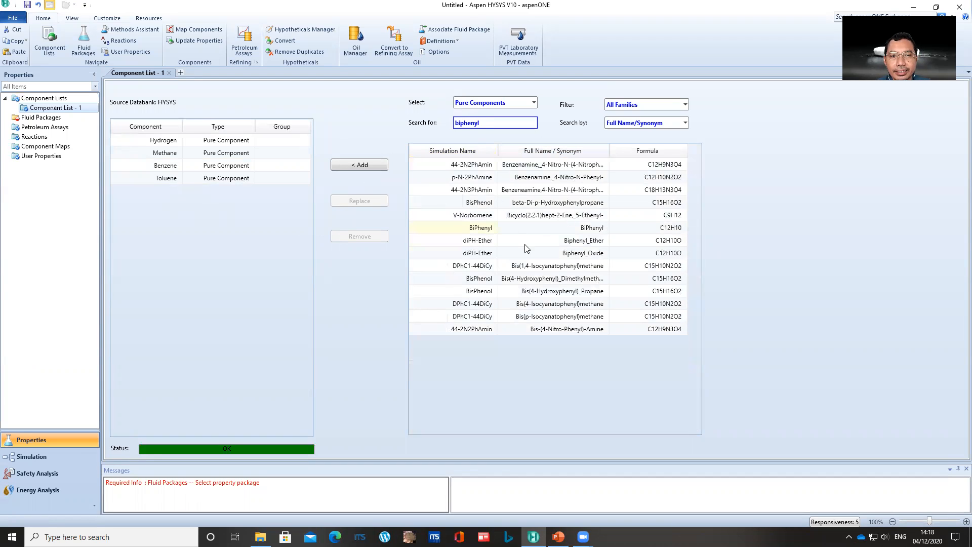
left_click(484, 228)
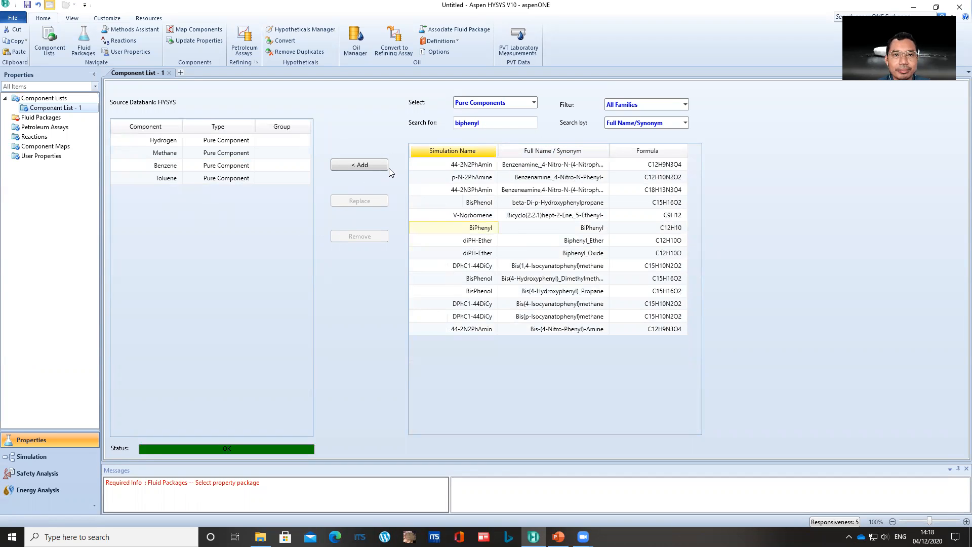
left_click(360, 165)
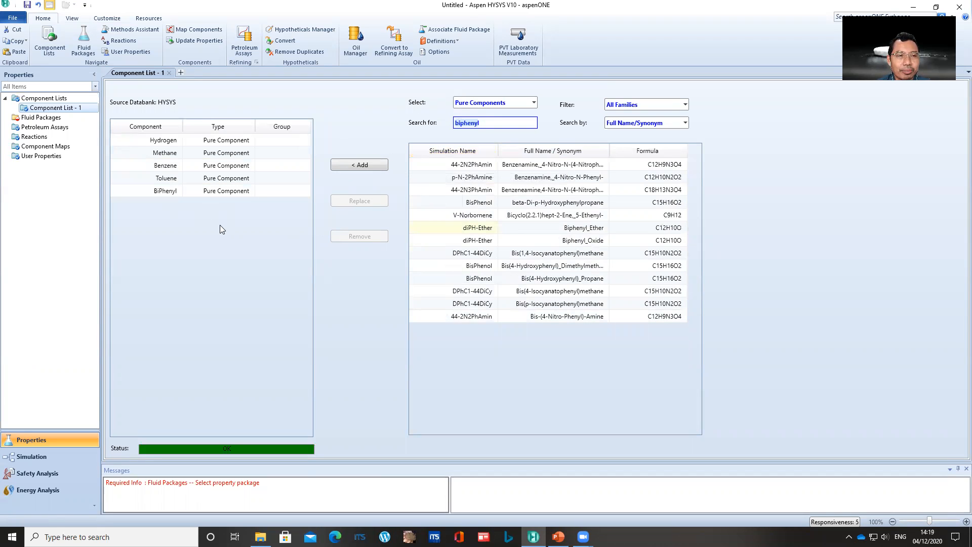
Create a fluid package for the component list using the SRK property package.
left_click(44, 118)
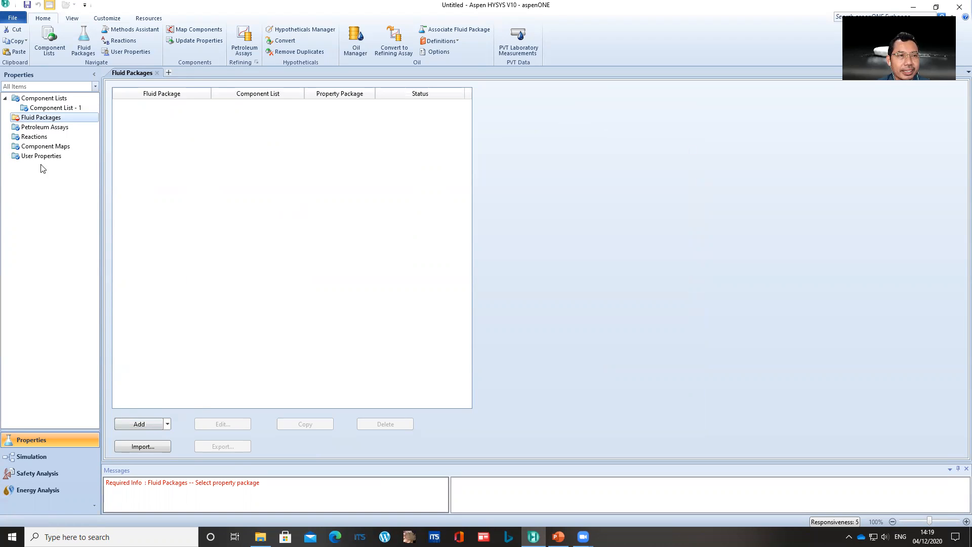
left_click(142, 425)
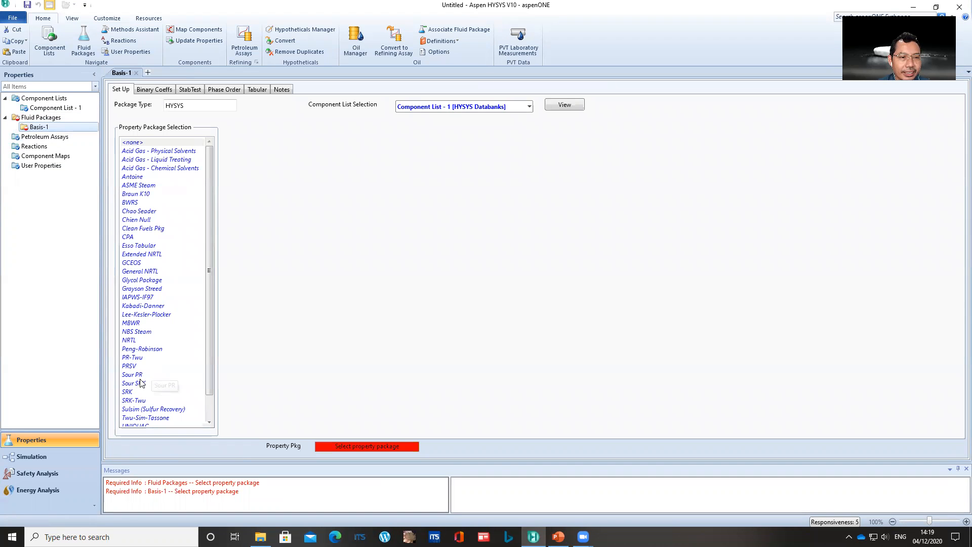
left_click(126, 392)
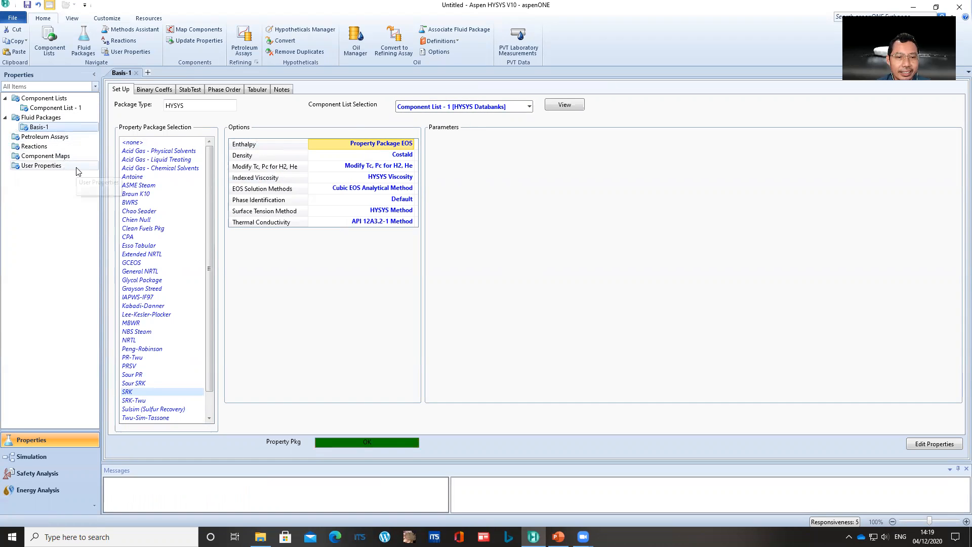
Create a reaction set and add two HYSYS Conversion reactions to it.
left_click(29, 149)
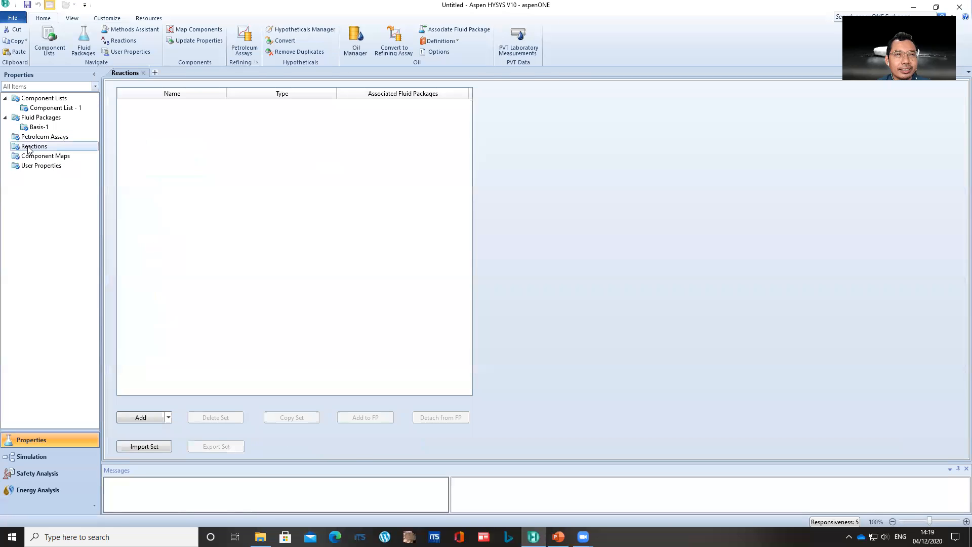
left_click(140, 420)
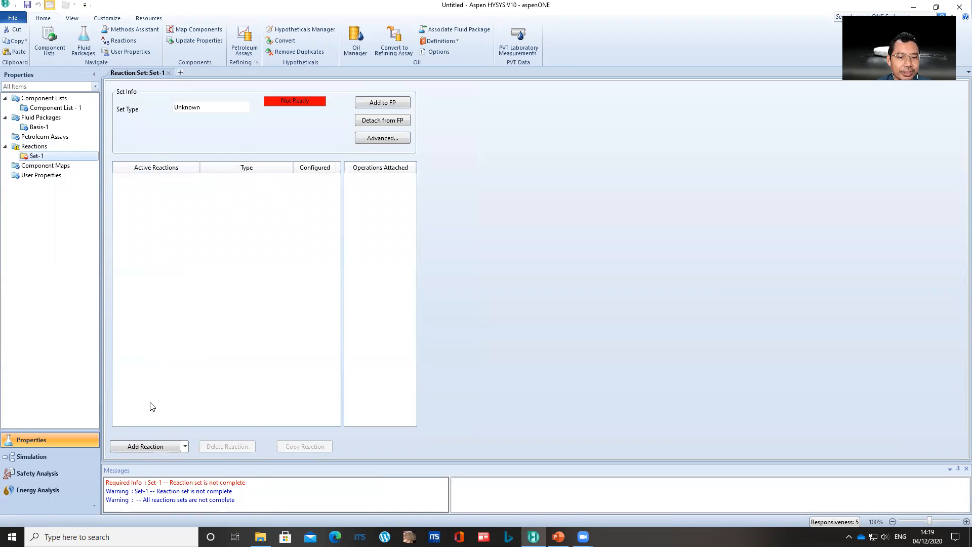
left_click(145, 448)
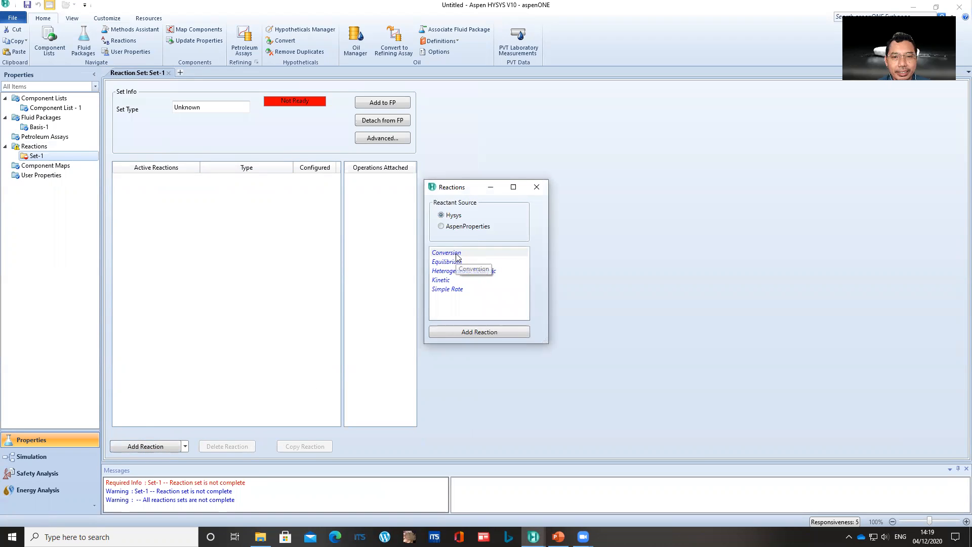
left_click(480, 332)
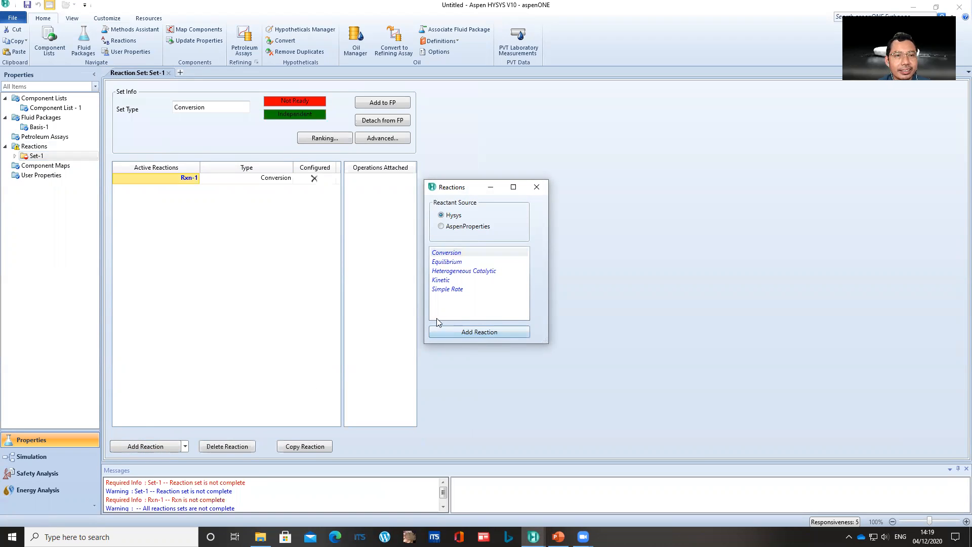
left_click(495, 335)
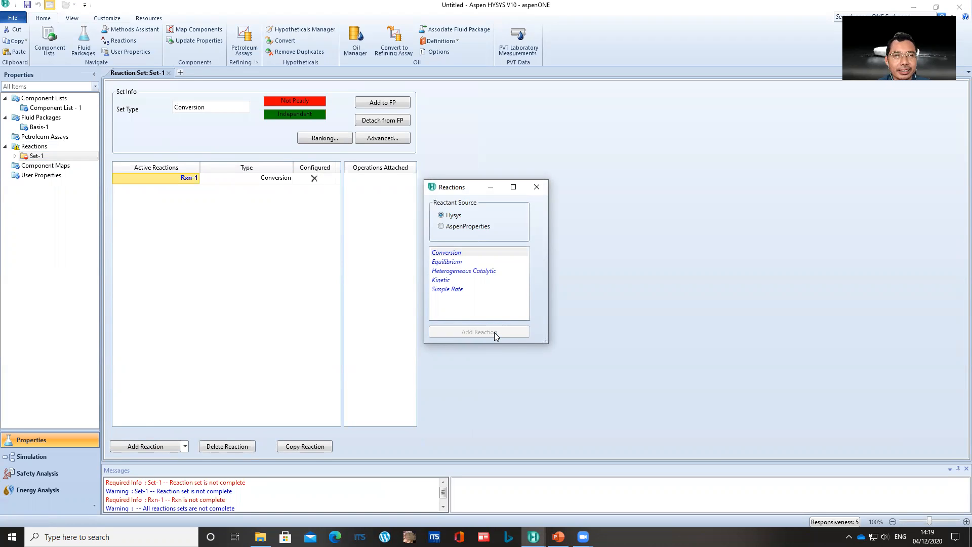
left_click(534, 188)
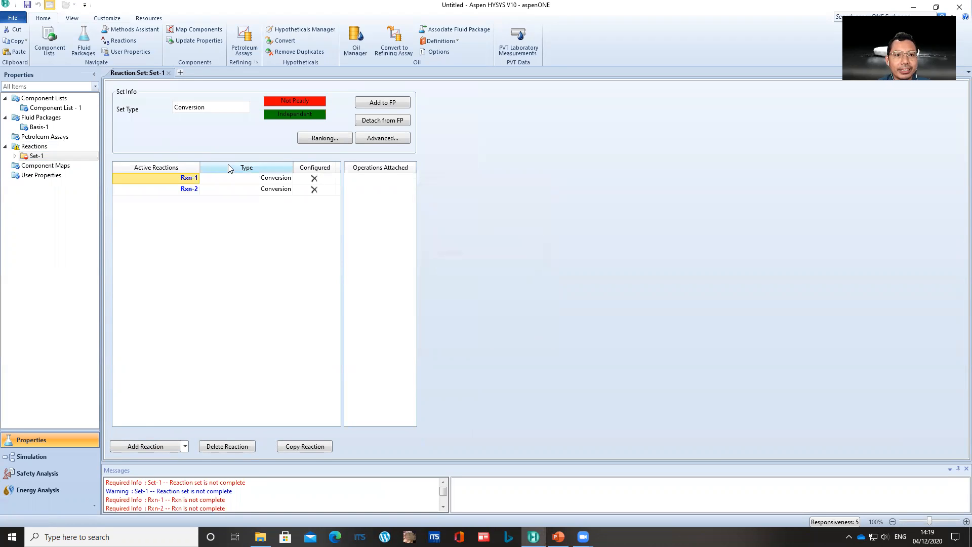
Open the first conversion reaction and enter Toluene, Hydrogen and Benzene as its stoichiometry components.
double_click(173, 178)
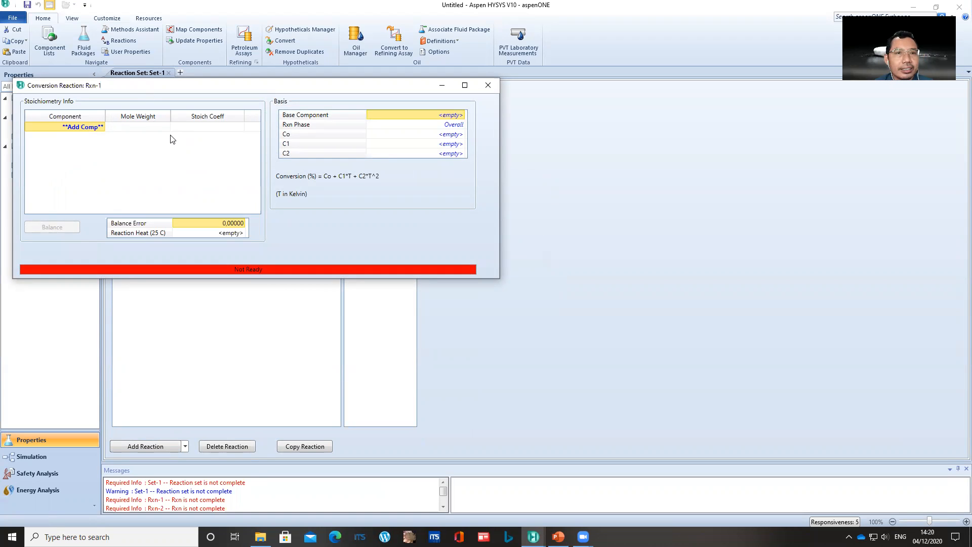
left_click(101, 129)
left_click(103, 129)
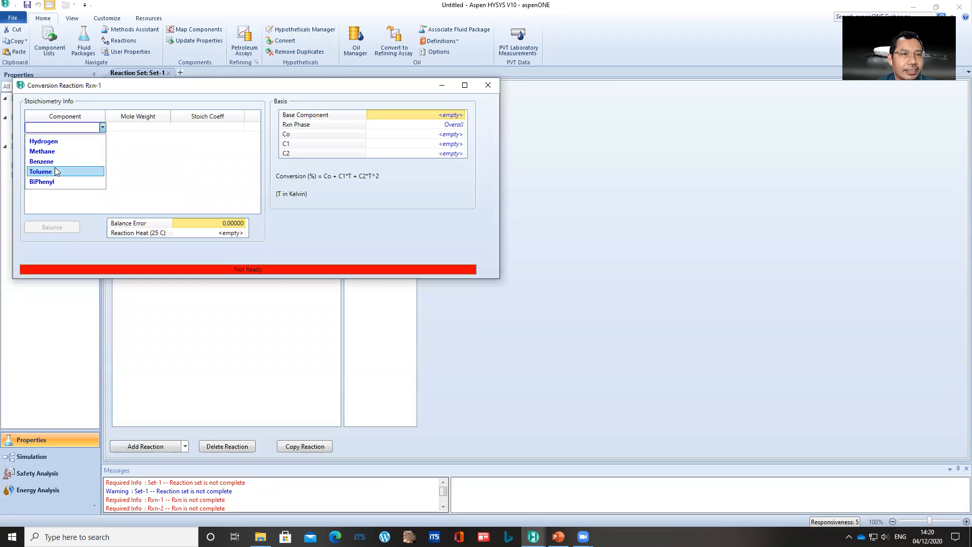
left_click(56, 172)
left_click(102, 137)
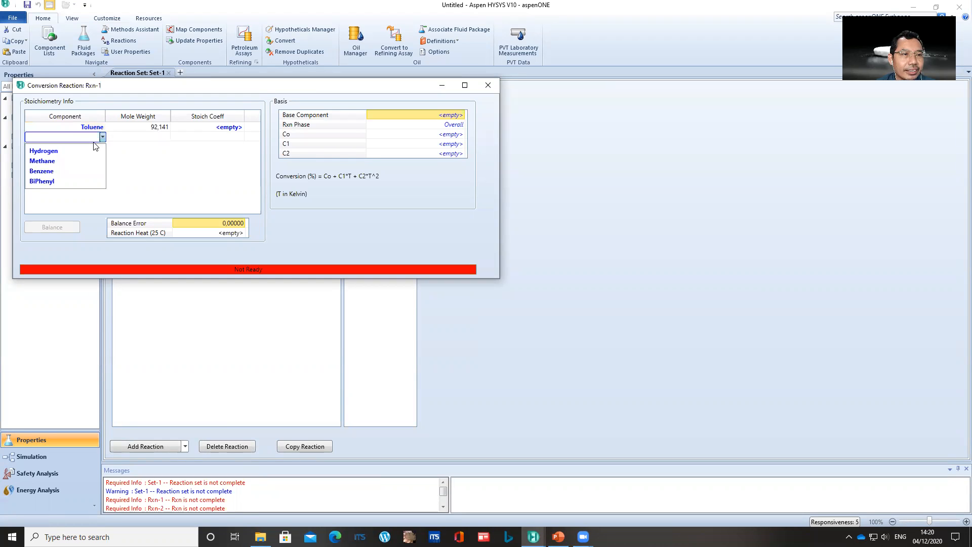
left_click(61, 155)
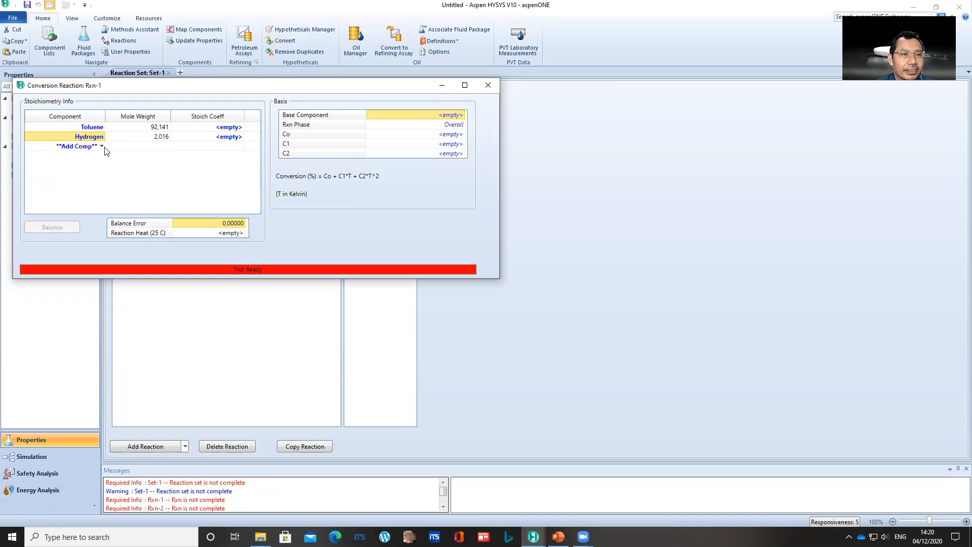
left_click(103, 148)
left_click(61, 167)
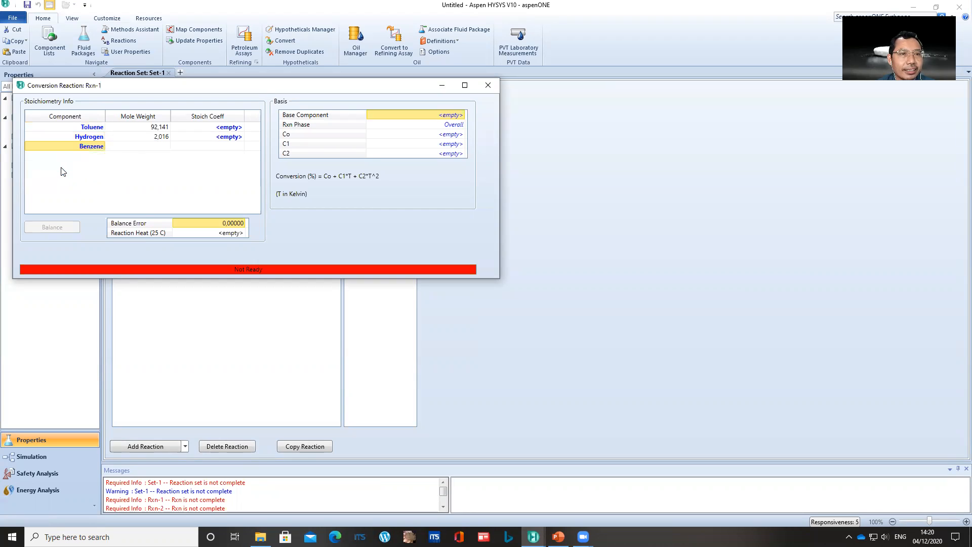
Set the first reaction's stoichiometric coefficients to -1 for Toluene, -1 for Hydrogen and 1 for Benzene.
left_click(225, 127)
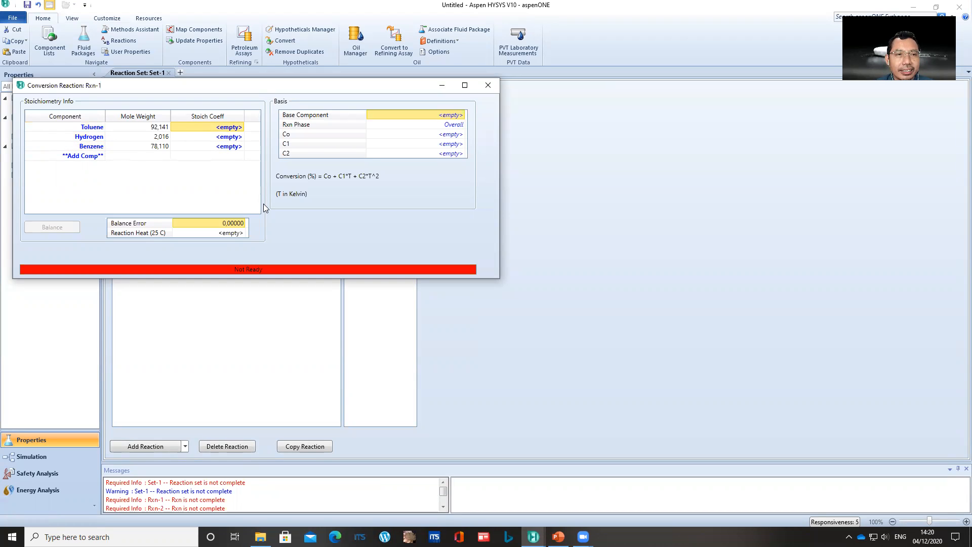
type("-1")
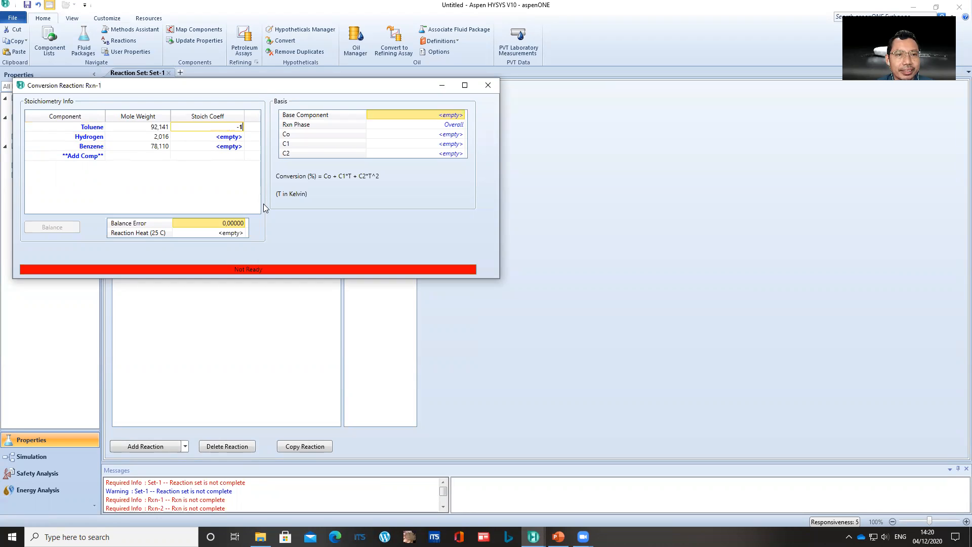
key("Return")
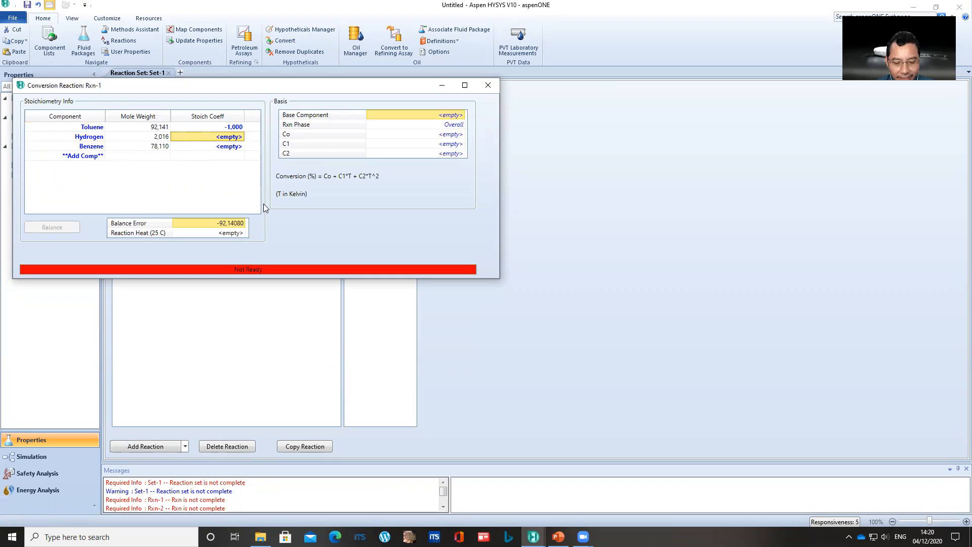
type("-")
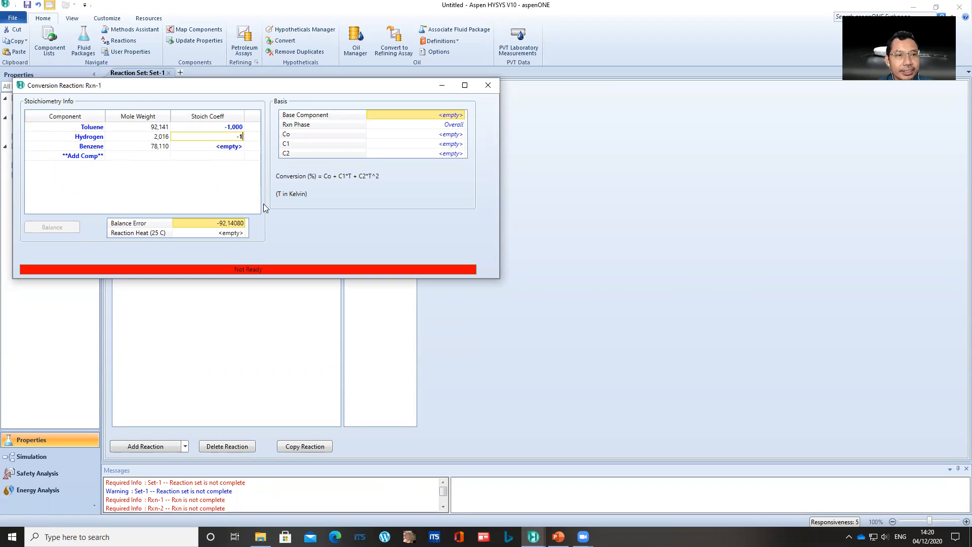
type("1")
key("Return")
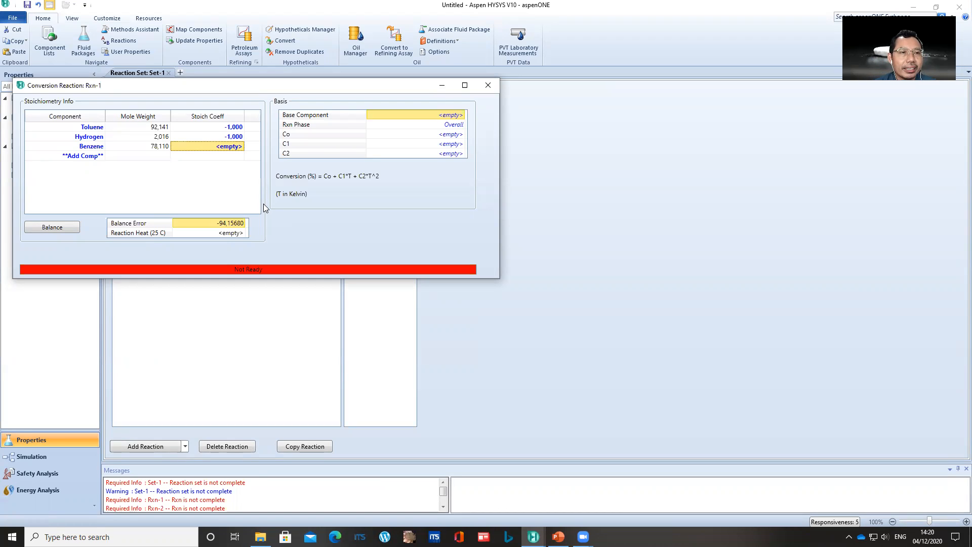
type("1")
key("Return")
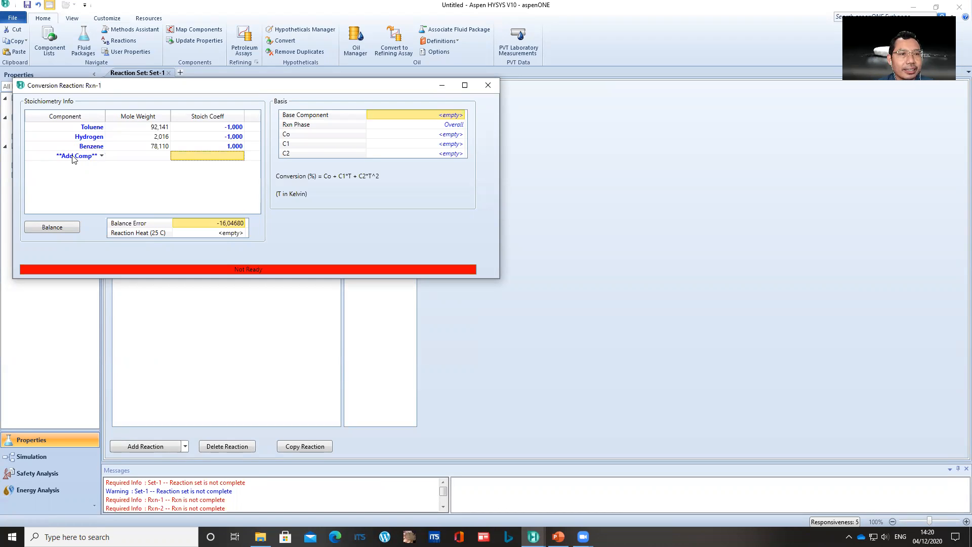
Add Methane to the first reaction's stoichiometry with a coefficient of 1.
left_click(102, 157)
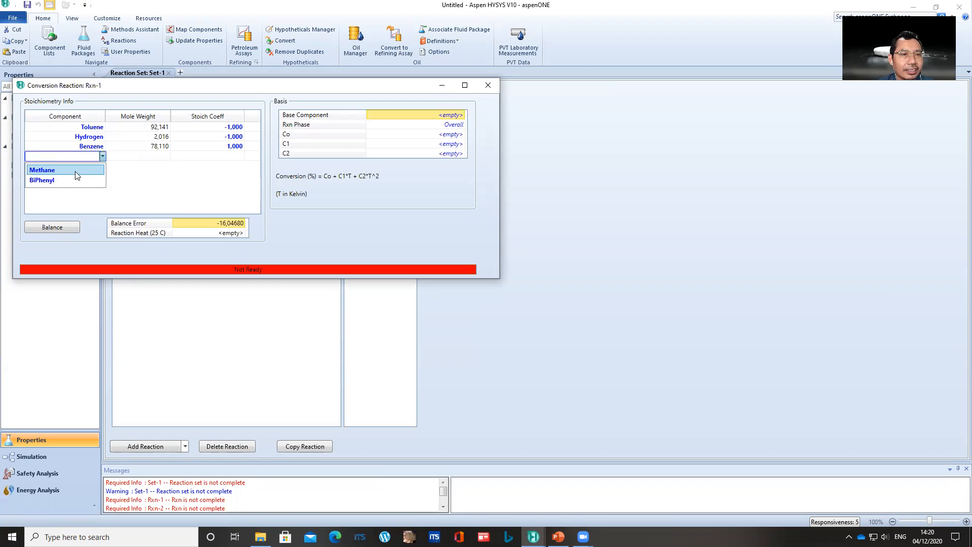
left_click(76, 171)
left_click(237, 156)
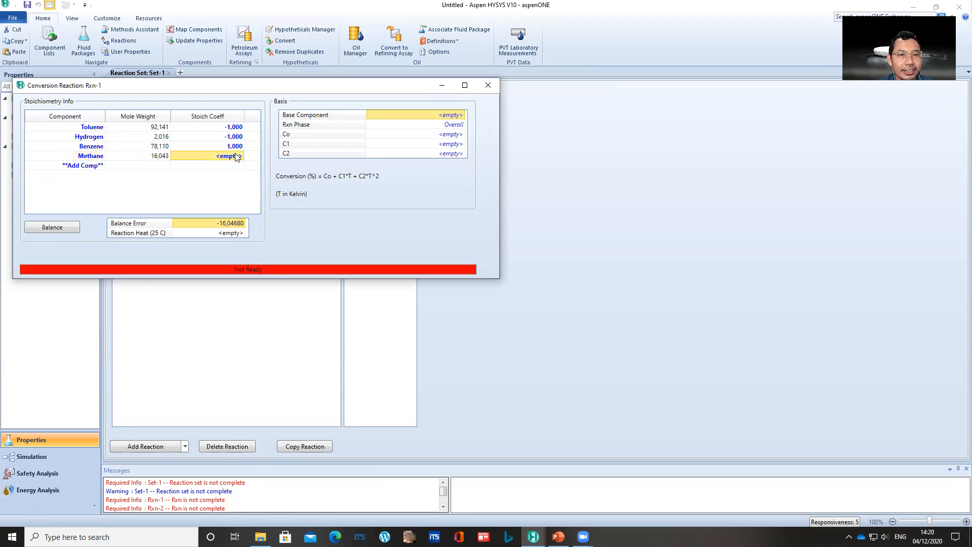
type("1")
key("Return")
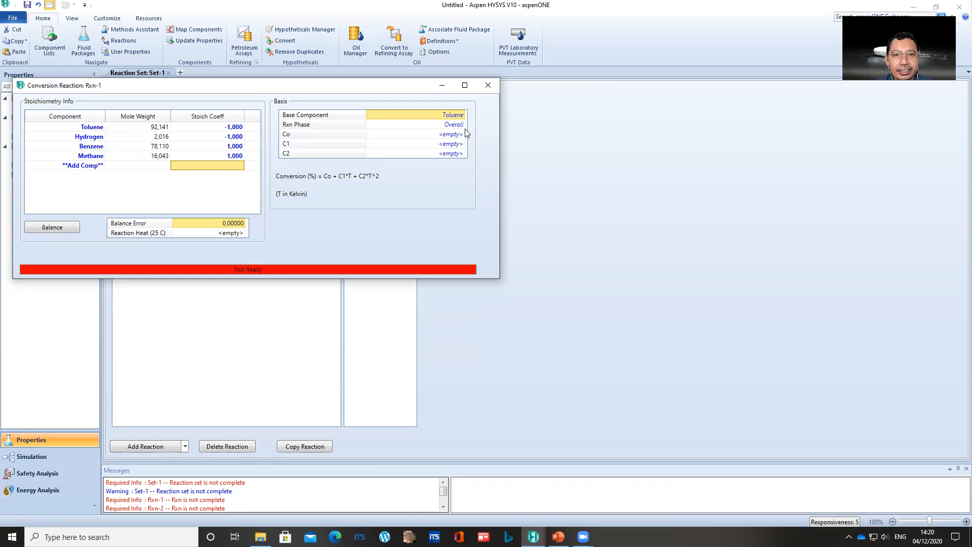
Set the first reaction's Co conversion value to 75 and close its window.
left_click(448, 135)
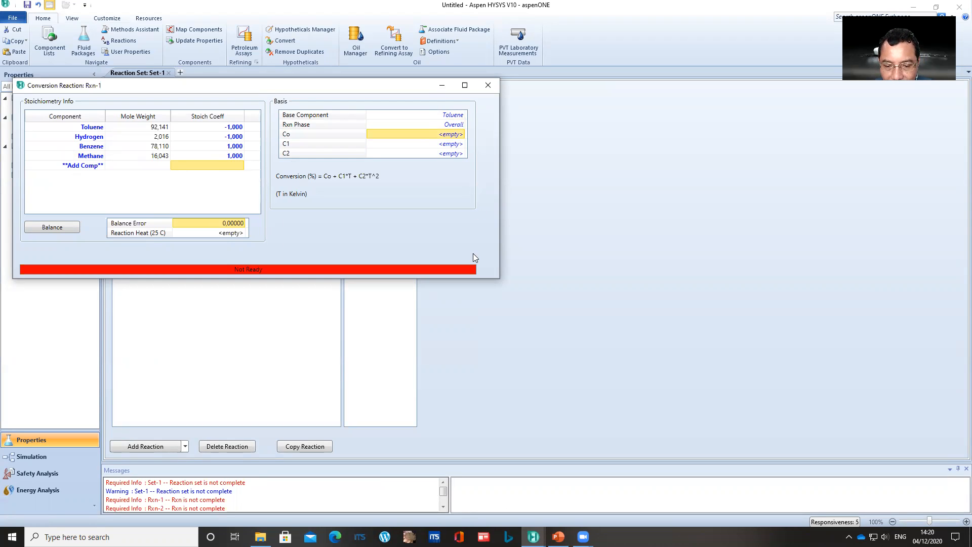
type("75")
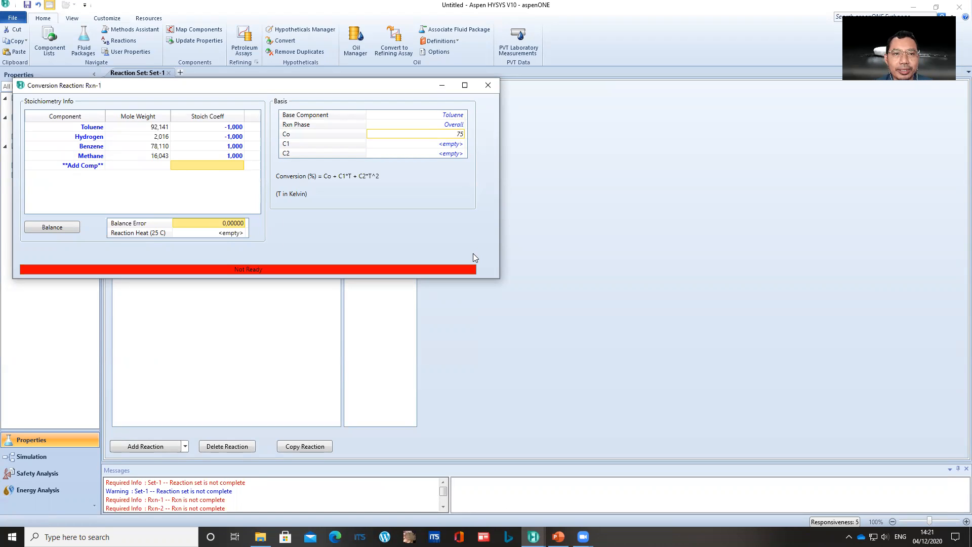
key("Return")
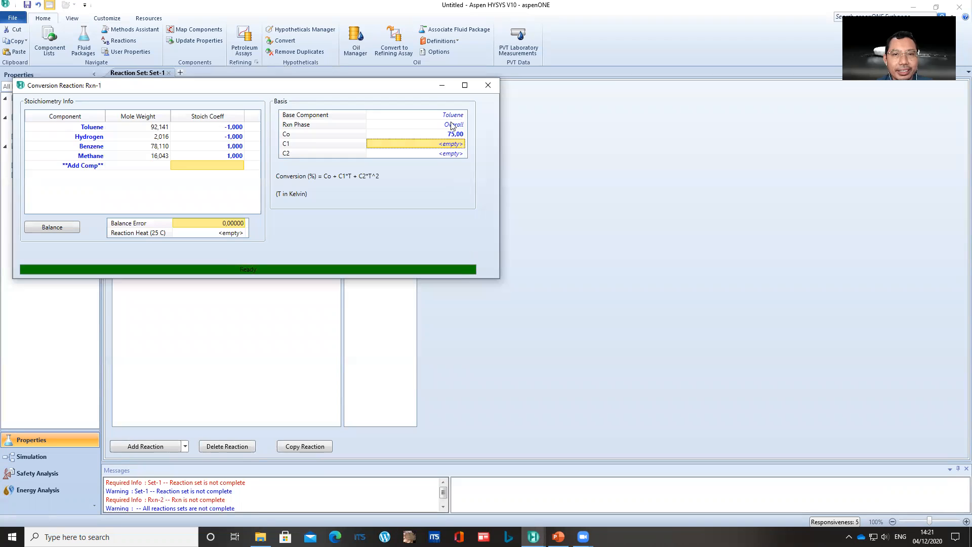
left_click(489, 86)
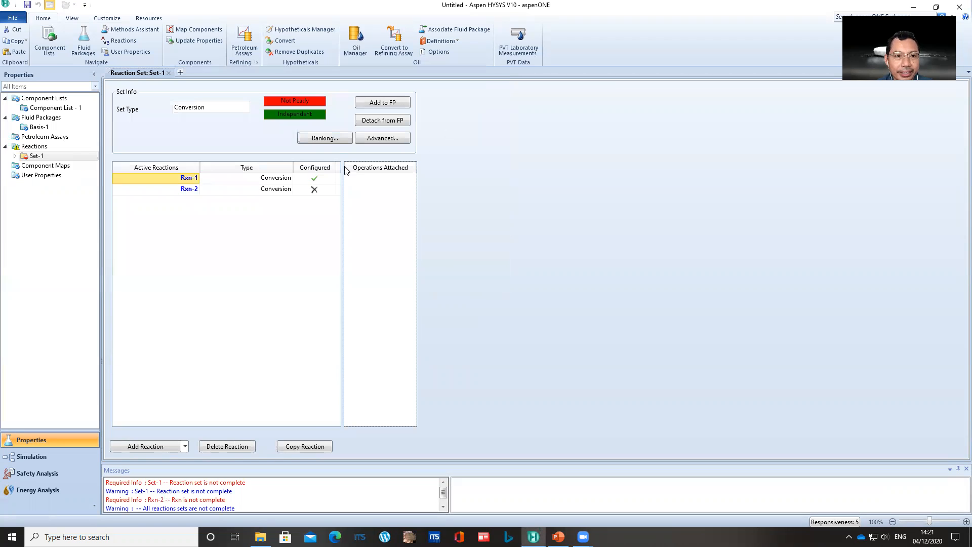
Open the second conversion reaction, Rxn-2, and enter Benzene, BiPhenyl and Hydrogen as its stoichiometry components.
double_click(188, 191)
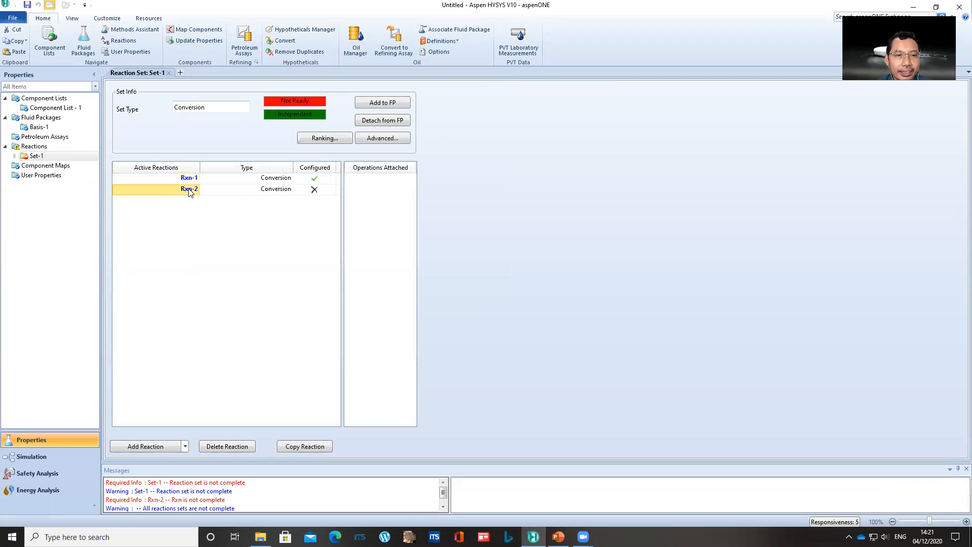
left_click(123, 147)
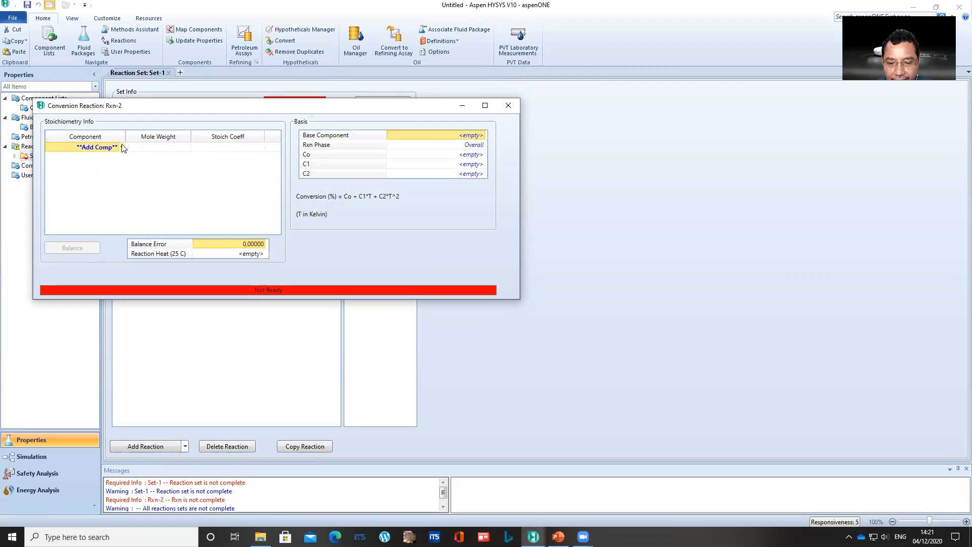
left_click(123, 147)
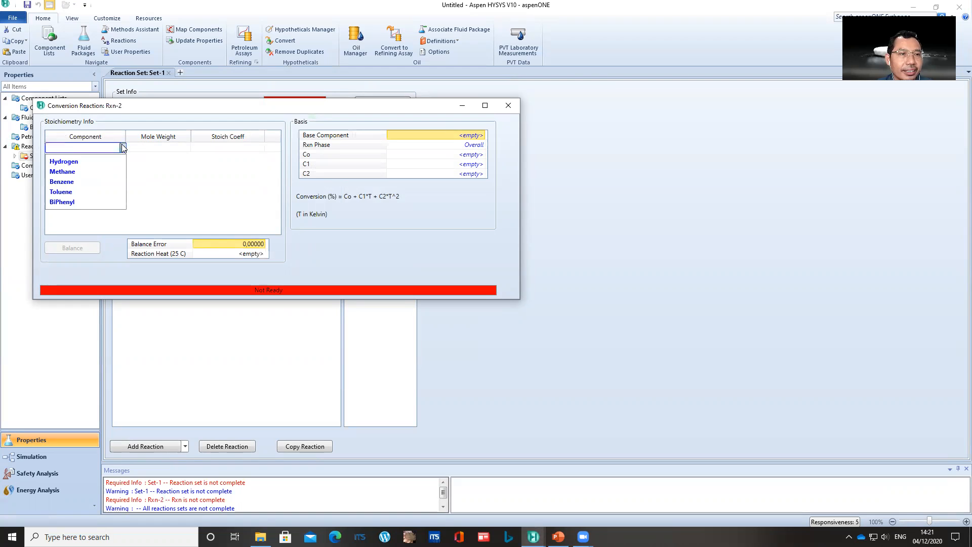
left_click(74, 181)
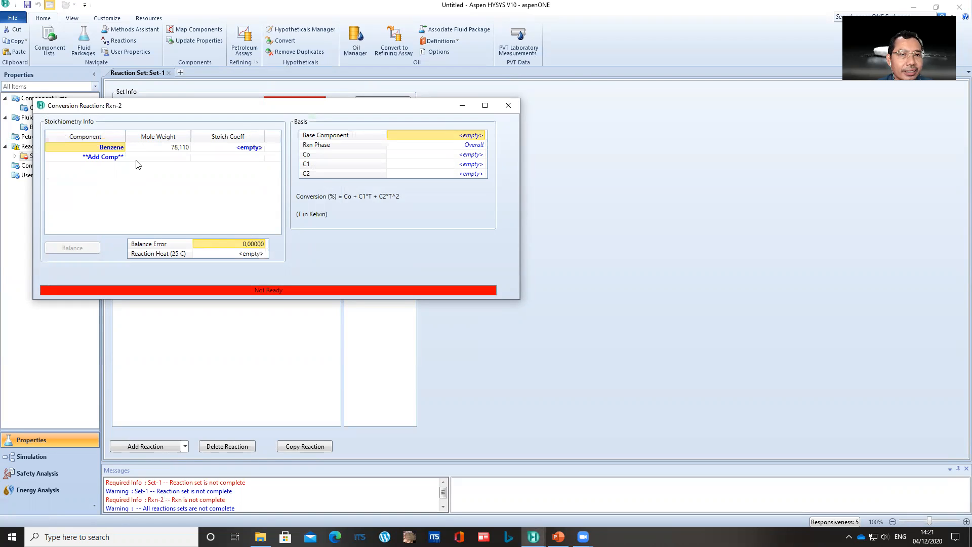
left_click(123, 157)
left_click(123, 157)
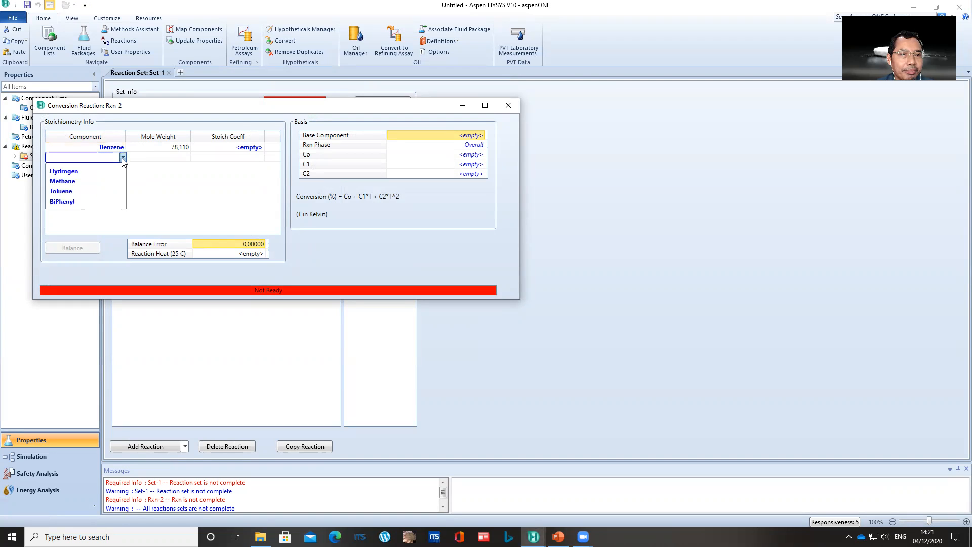
left_click(85, 201)
left_click(123, 167)
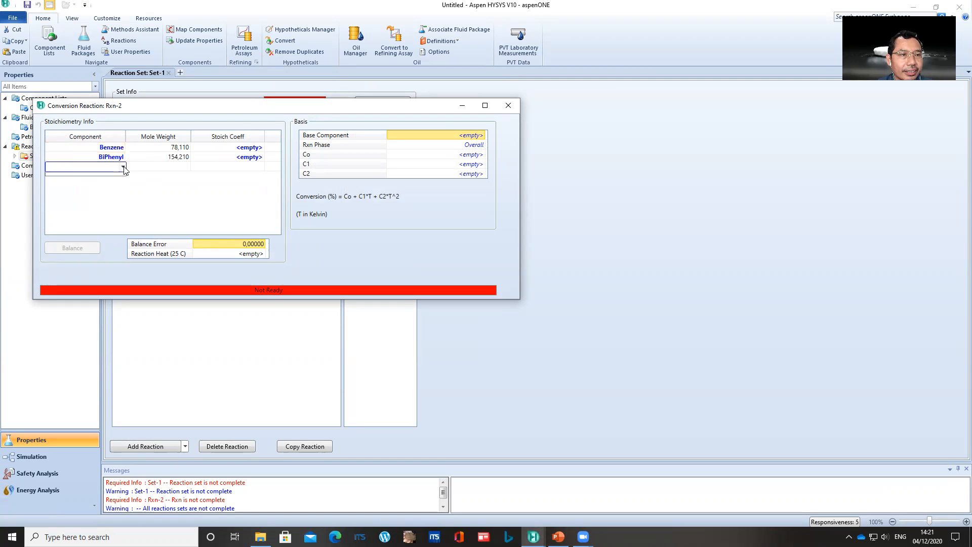
left_click(123, 167)
left_click(78, 182)
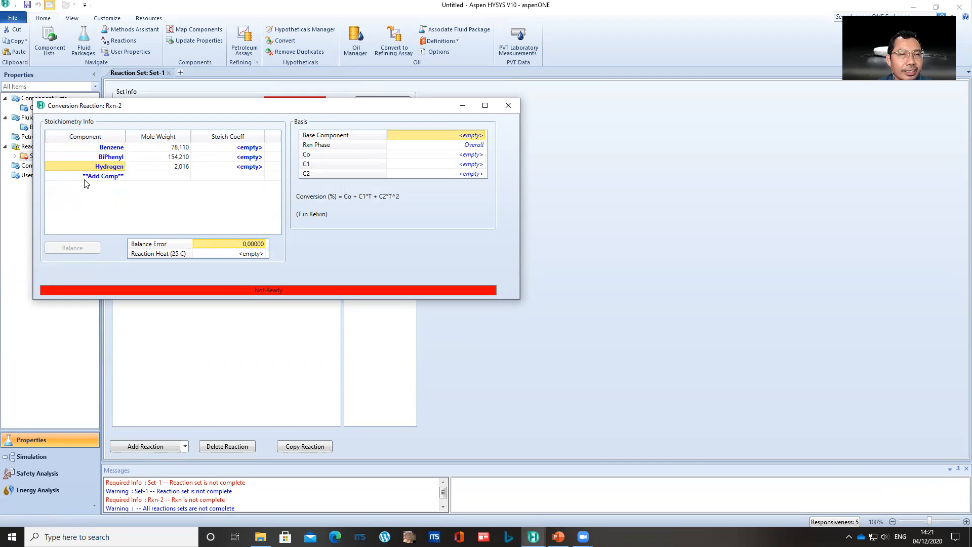
Set the second reaction's stoichiometric coefficients to -2 for Benzene, 1 for BiPhenyl and 1 for Hydrogen.
left_click(246, 149)
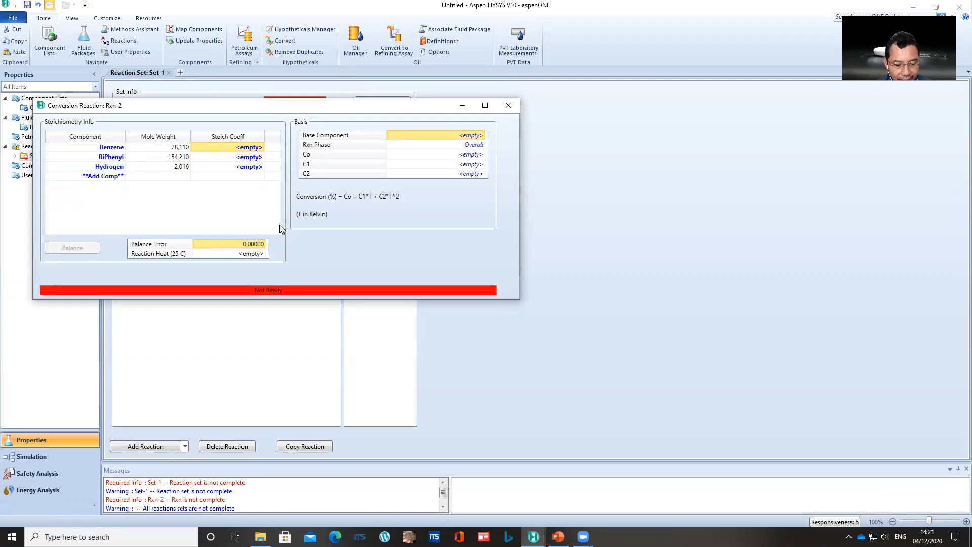
type("-2")
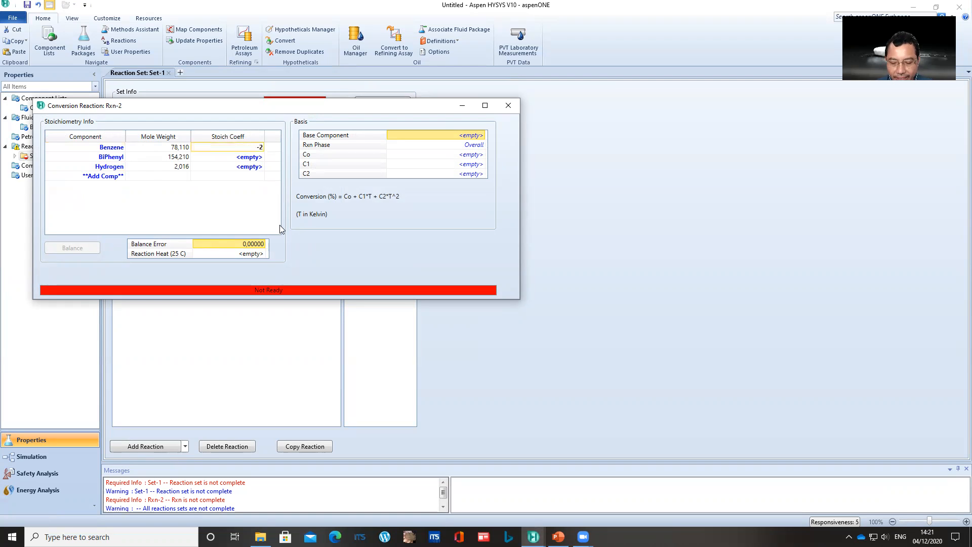
key("Return")
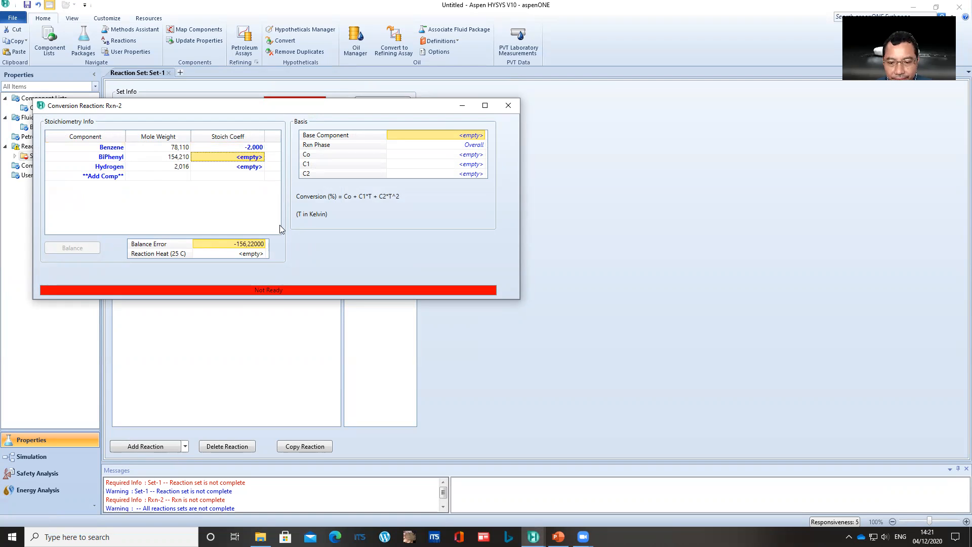
type("1")
key("Return")
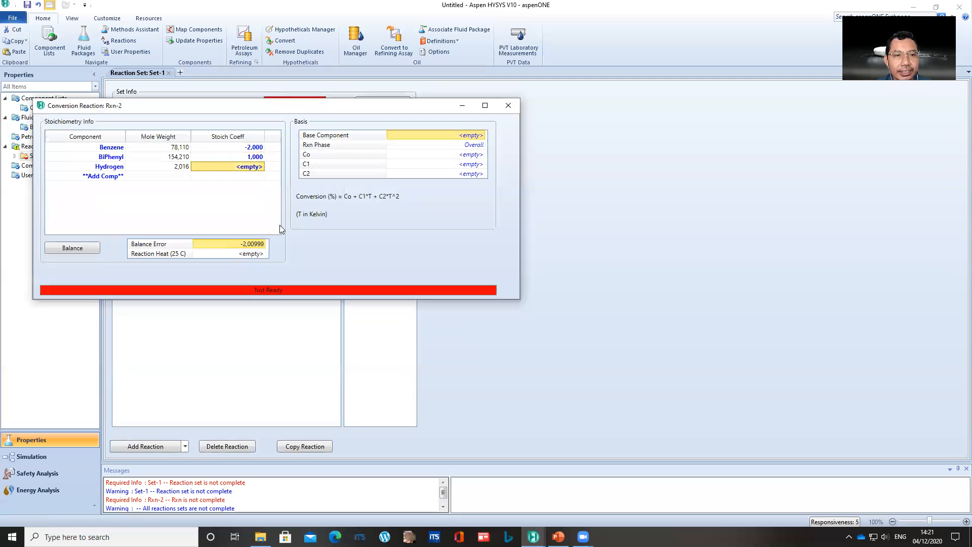
type("1")
key("Return")
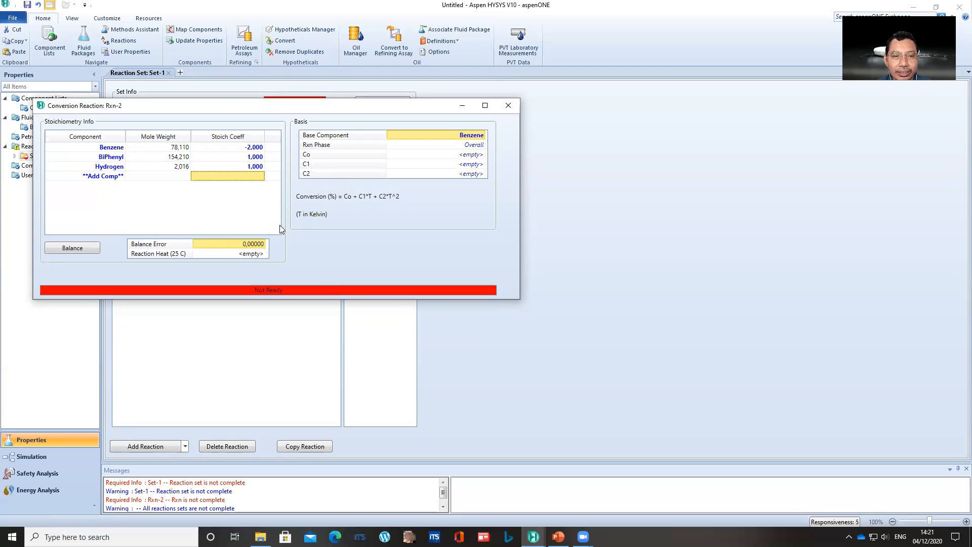
Set the second reaction's Co conversion value to 2 and close its window.
left_click(466, 155)
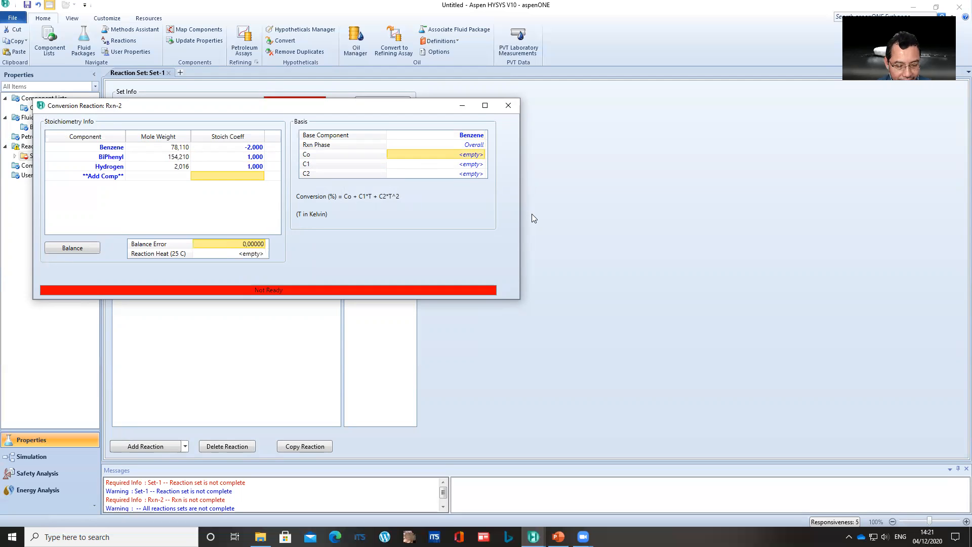
type("2")
key("Return")
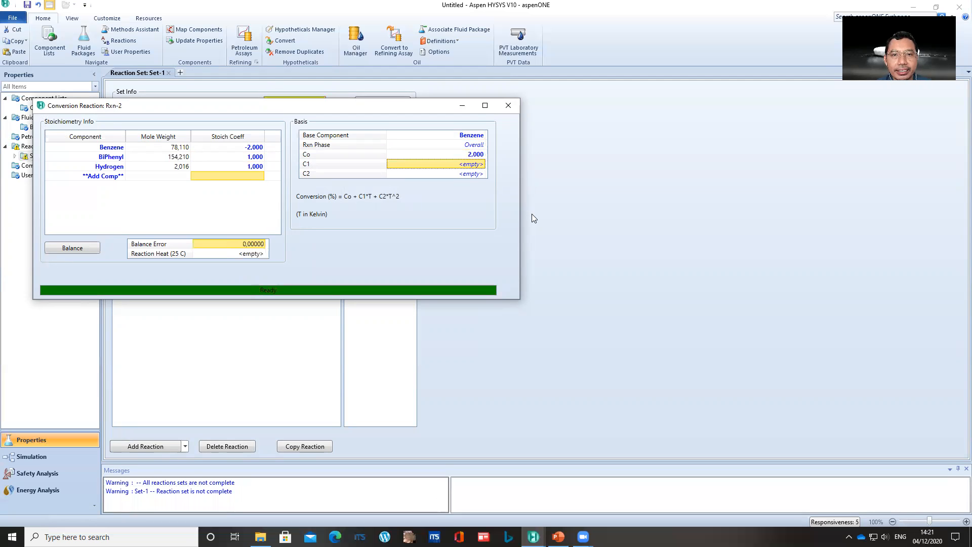
left_click(509, 106)
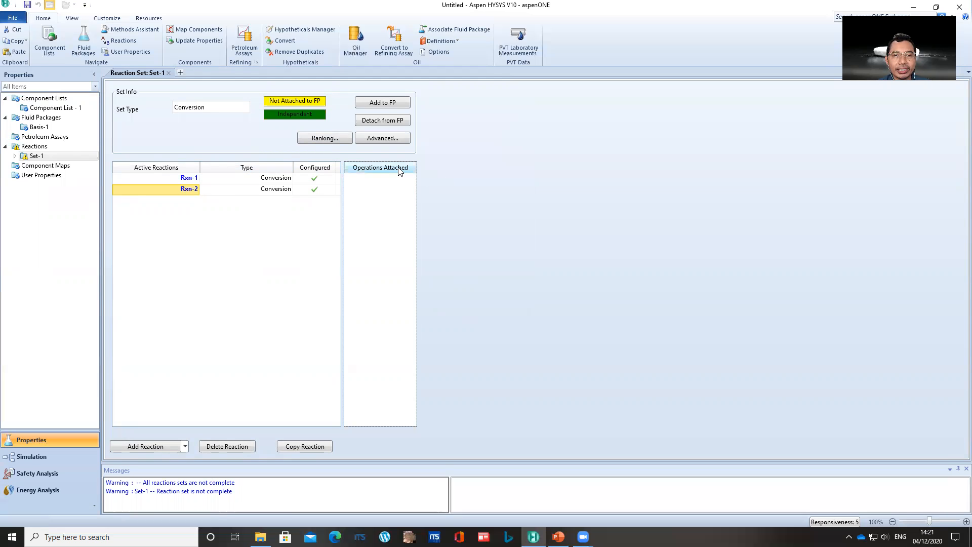
Attach reaction set Set-1 to the Basis-1 SRK fluid package and enter the Simulation environment.
left_click(384, 107)
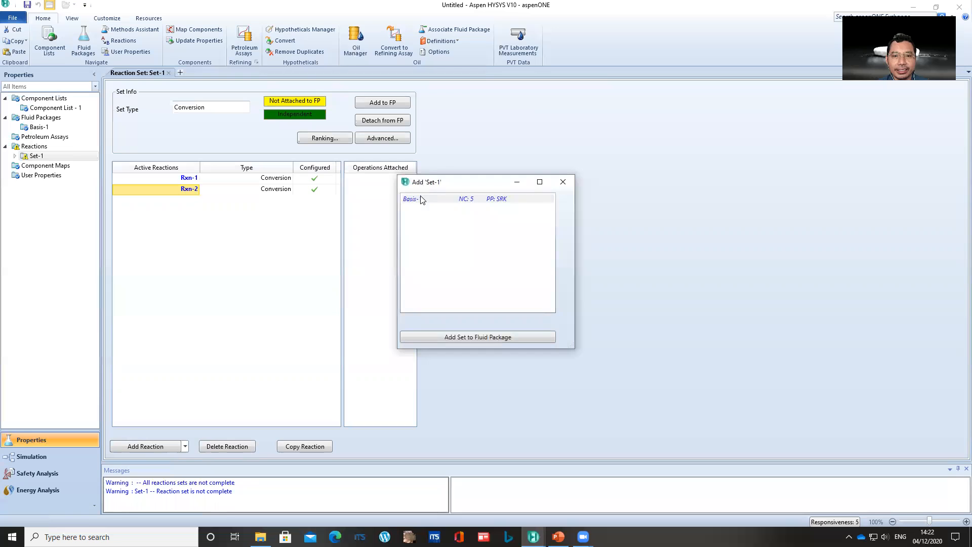
left_click(429, 199)
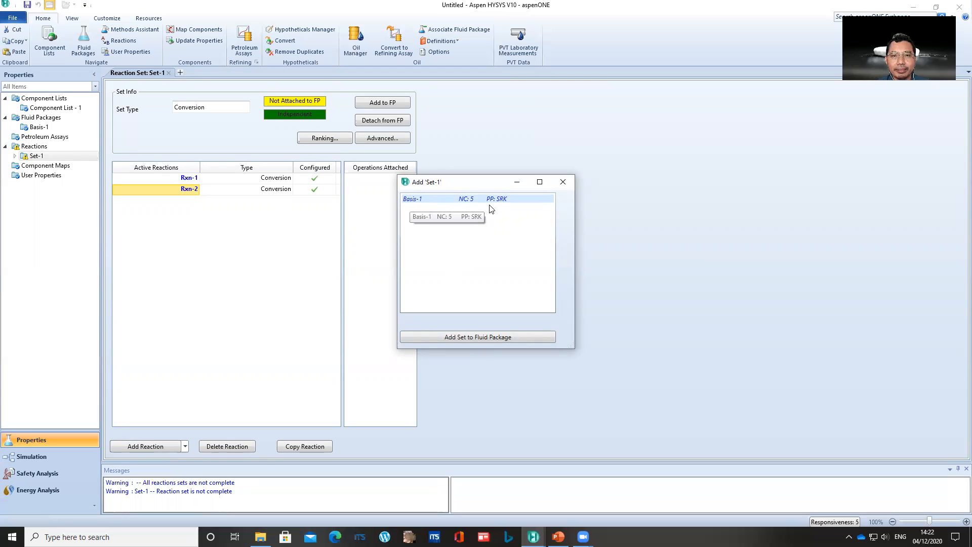
left_click(479, 336)
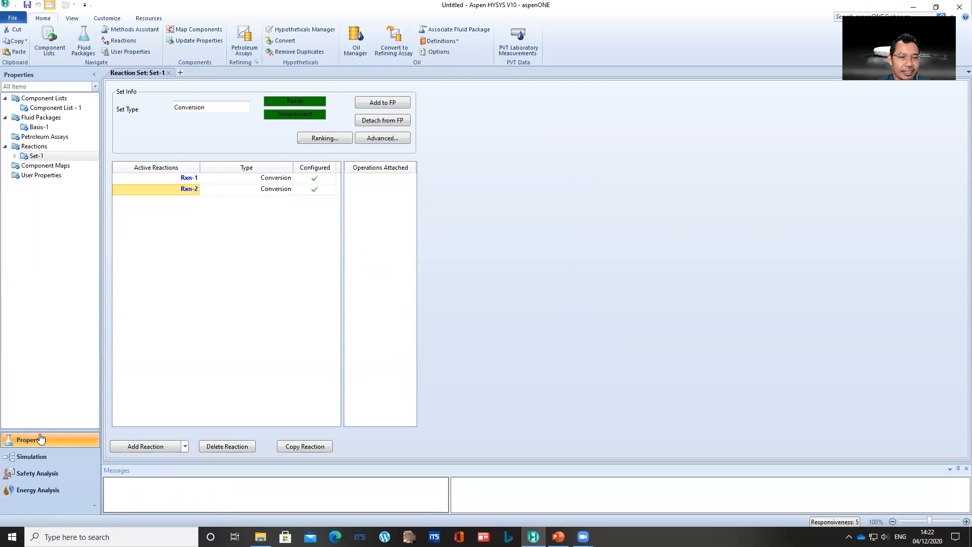
left_click(32, 457)
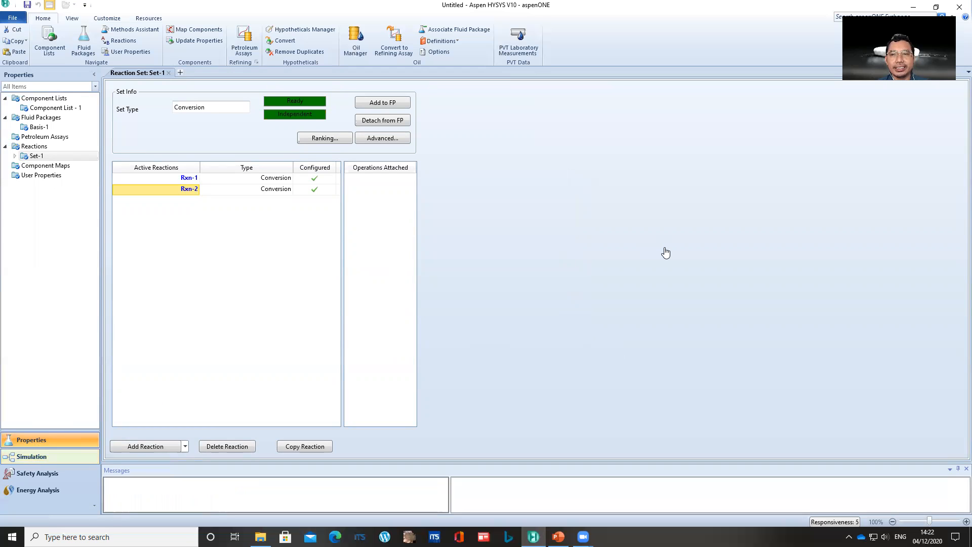